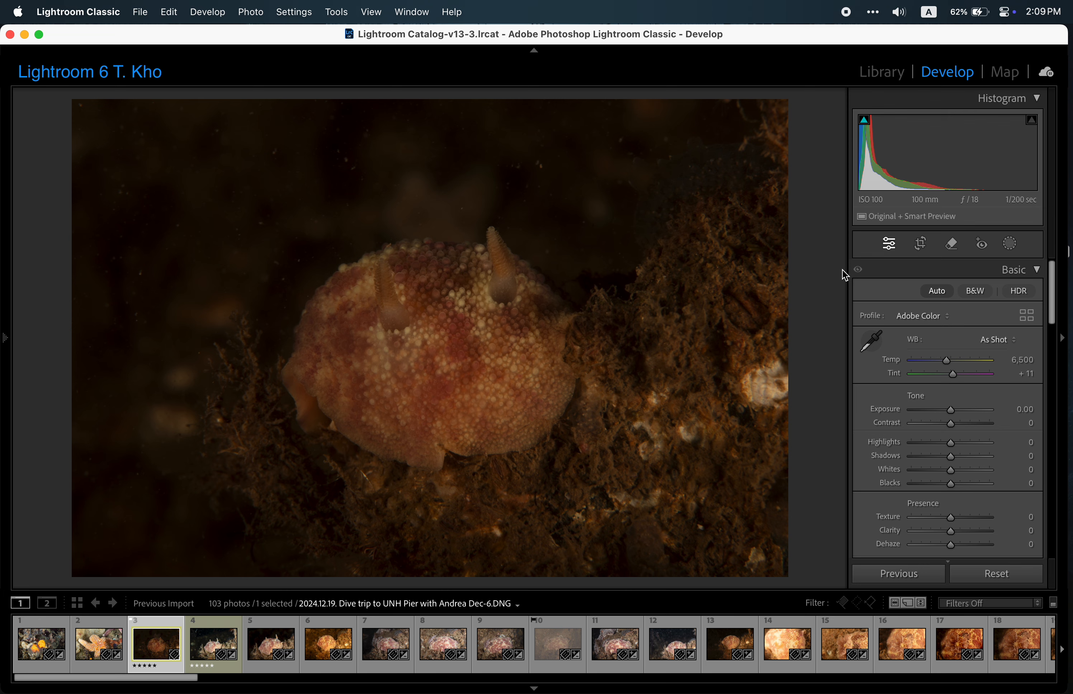
# Apply automatic tone and white balance to the nudibranch photo, adjusting the colour temperature to 4,303.
pyautogui.click(936, 291)
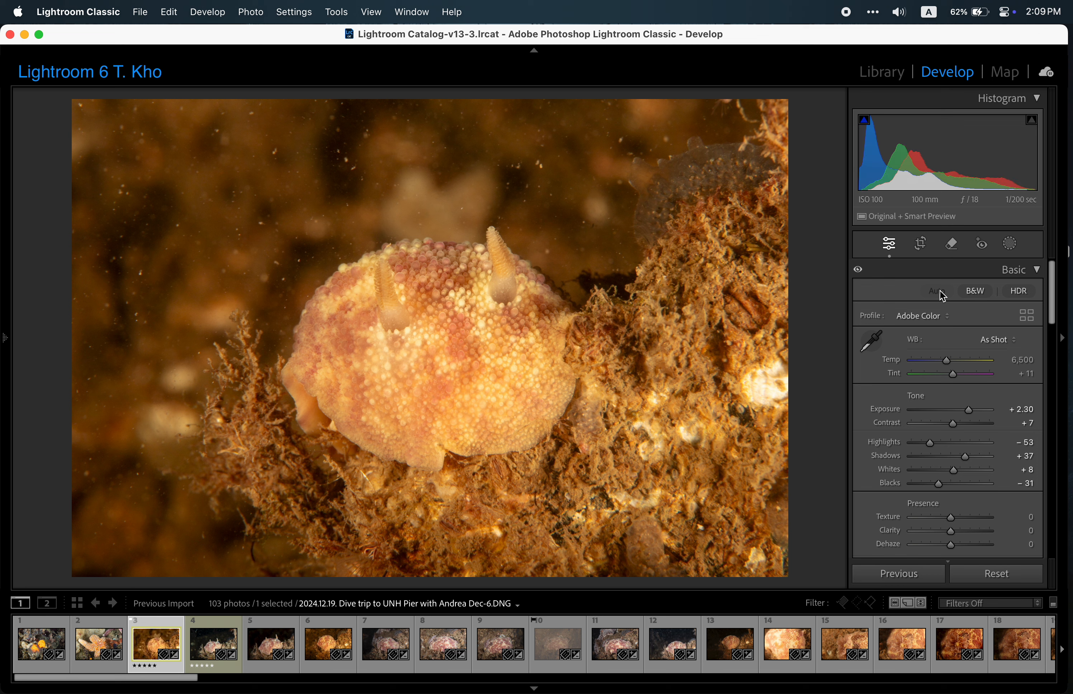
pyautogui.click(999, 340)
pyautogui.click(992, 355)
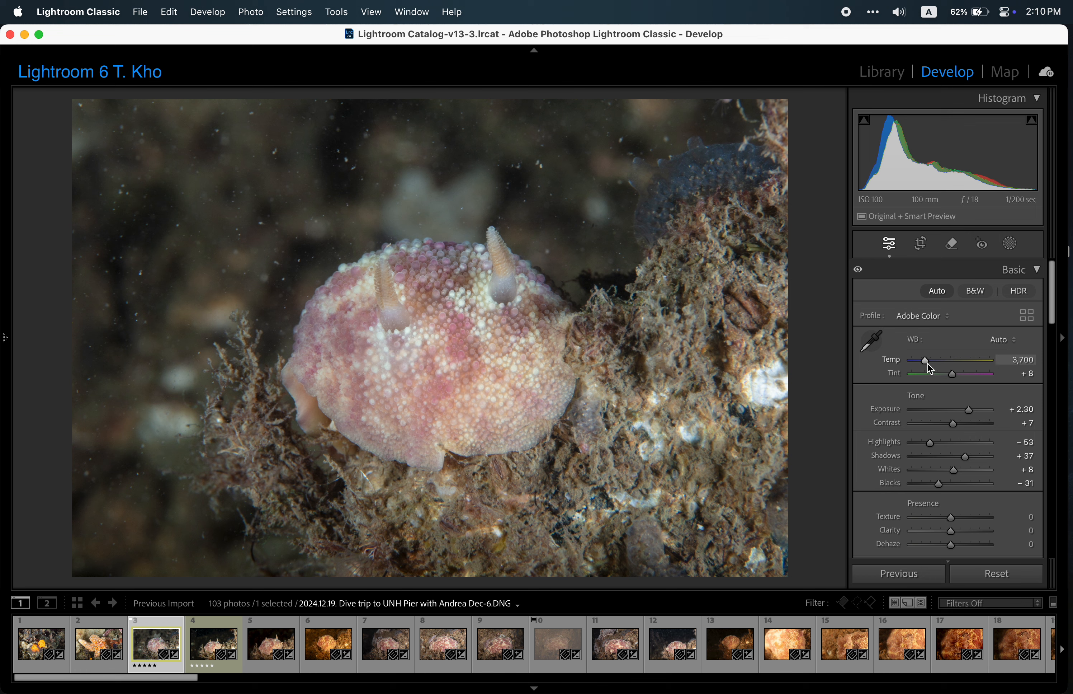
pyautogui.moveTo(927, 363); pyautogui.dragTo(931, 363)
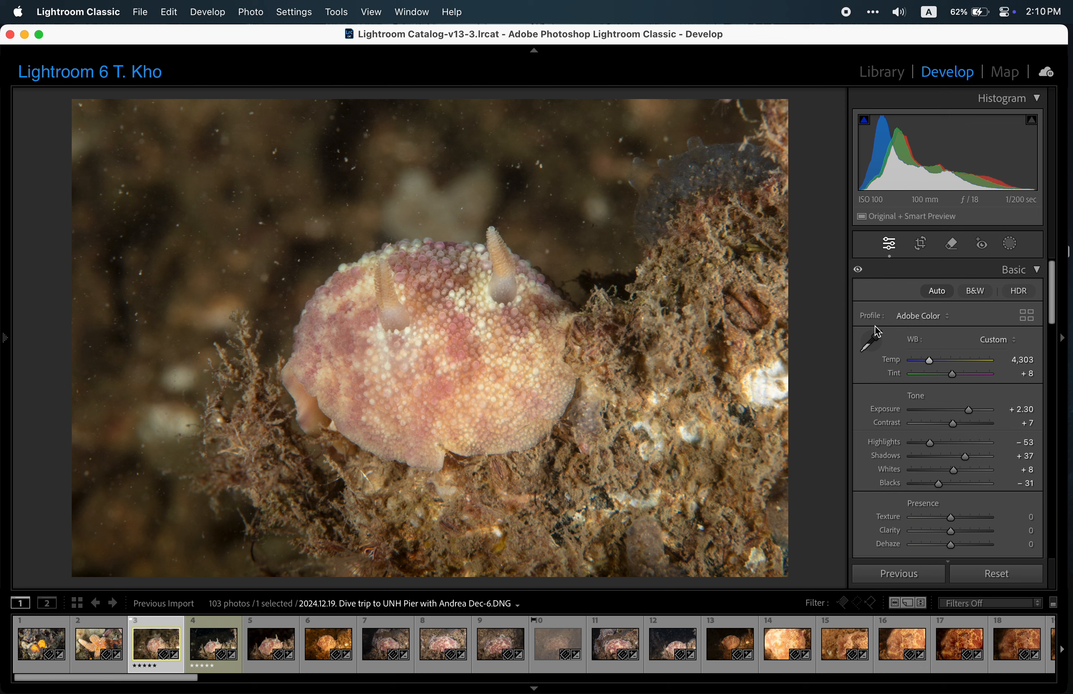
# Create a subject mask of the nudibranch and add the surrounding reef to it with an object selection.
pyautogui.click(1012, 248)
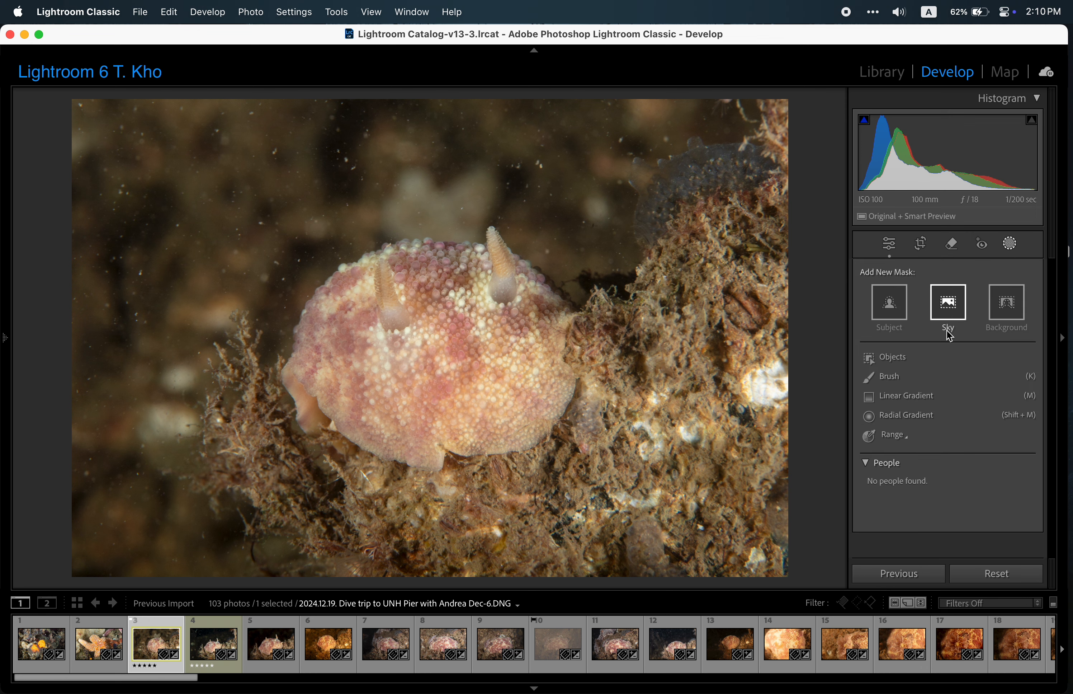
pyautogui.click(891, 309)
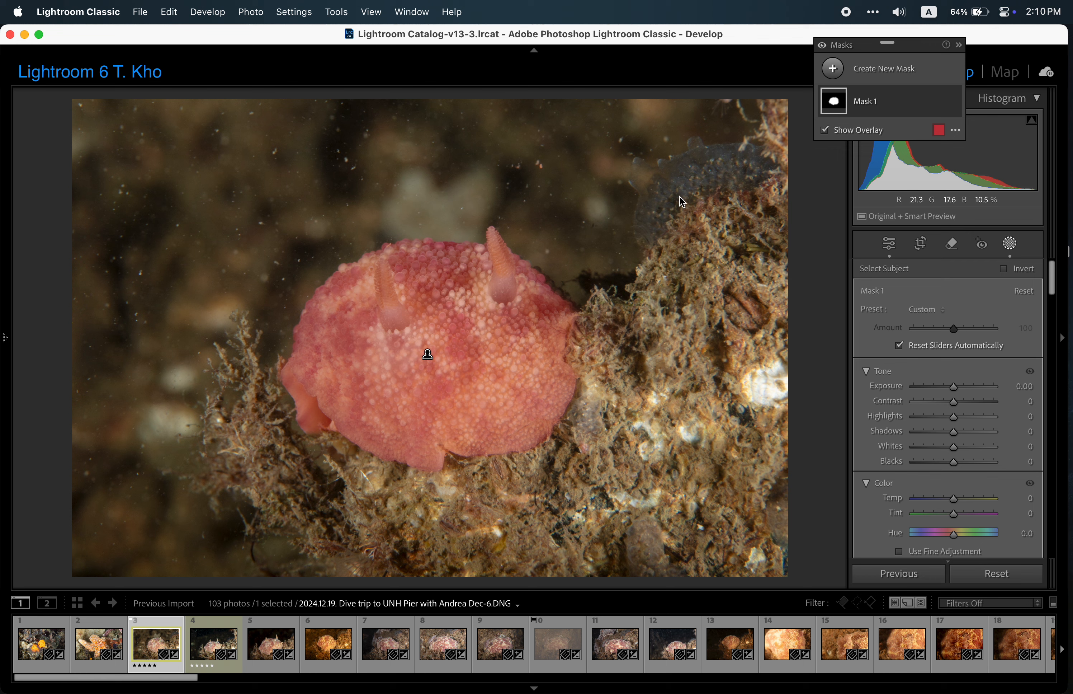
pyautogui.click(876, 103)
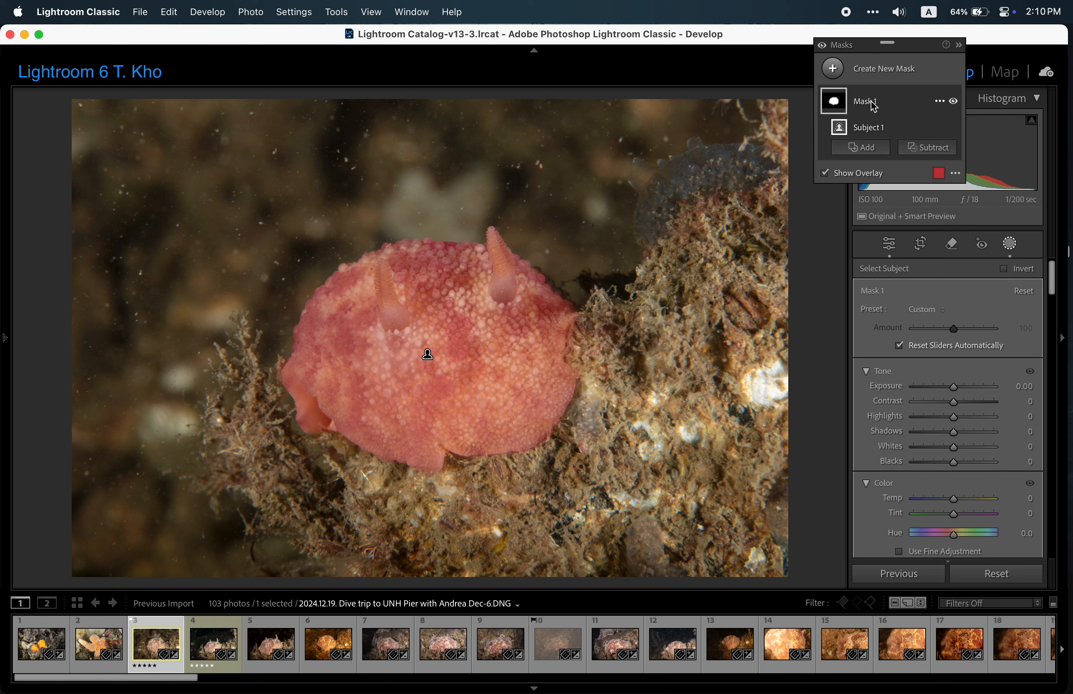
pyautogui.click(862, 147)
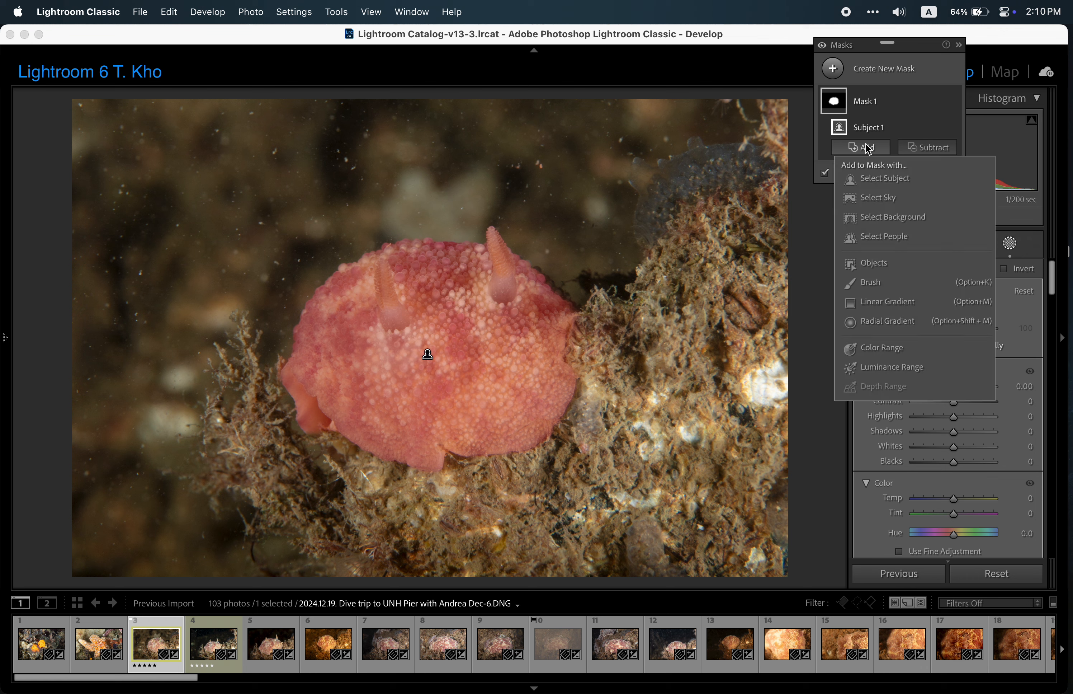
pyautogui.click(873, 265)
pyautogui.moveTo(741, 188)
pyautogui.mouseDown()
pyautogui.moveTo(774, 103)
pyautogui.moveTo(752, 184)
pyautogui.moveTo(593, 296)
pyautogui.moveTo(576, 379)
pyautogui.moveTo(476, 453)
pyautogui.moveTo(361, 444)
pyautogui.moveTo(276, 399)
pyautogui.moveTo(242, 352)
pyautogui.moveTo(212, 435)
pyautogui.moveTo(227, 480)
pyautogui.moveTo(309, 532)
pyautogui.moveTo(402, 568)
pyautogui.moveTo(774, 564)
pyautogui.moveTo(782, 109)
pyautogui.mouseUp()
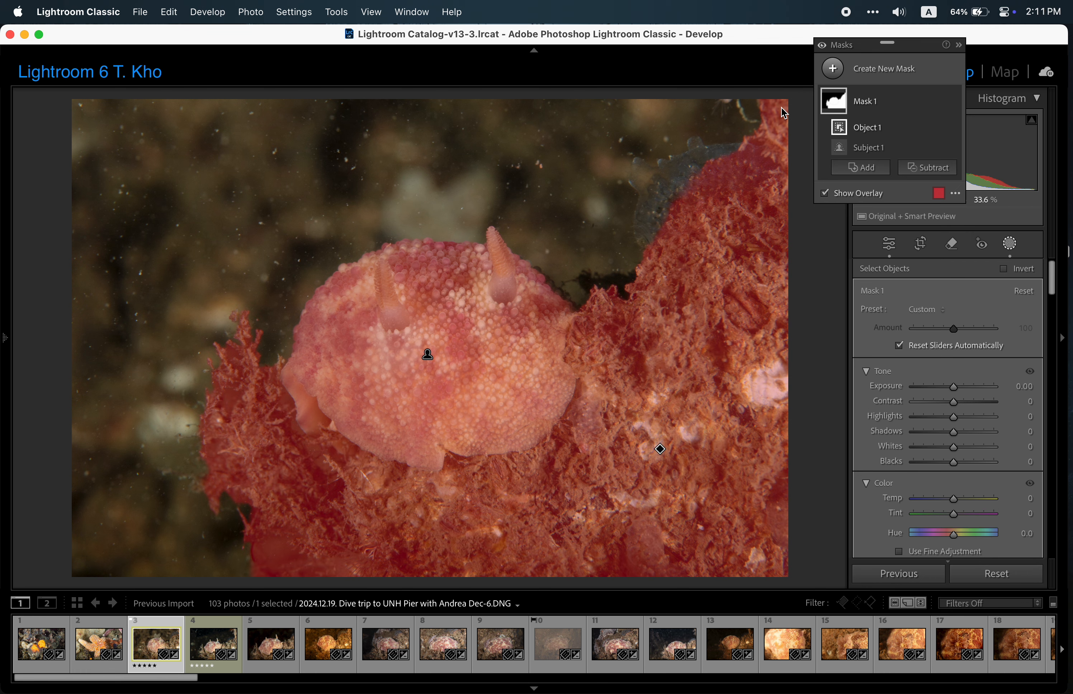
# Rename the combined subject and reef mask as Nudibranch.
pyautogui.click(866, 104)
pyautogui.doubleClick(866, 102)
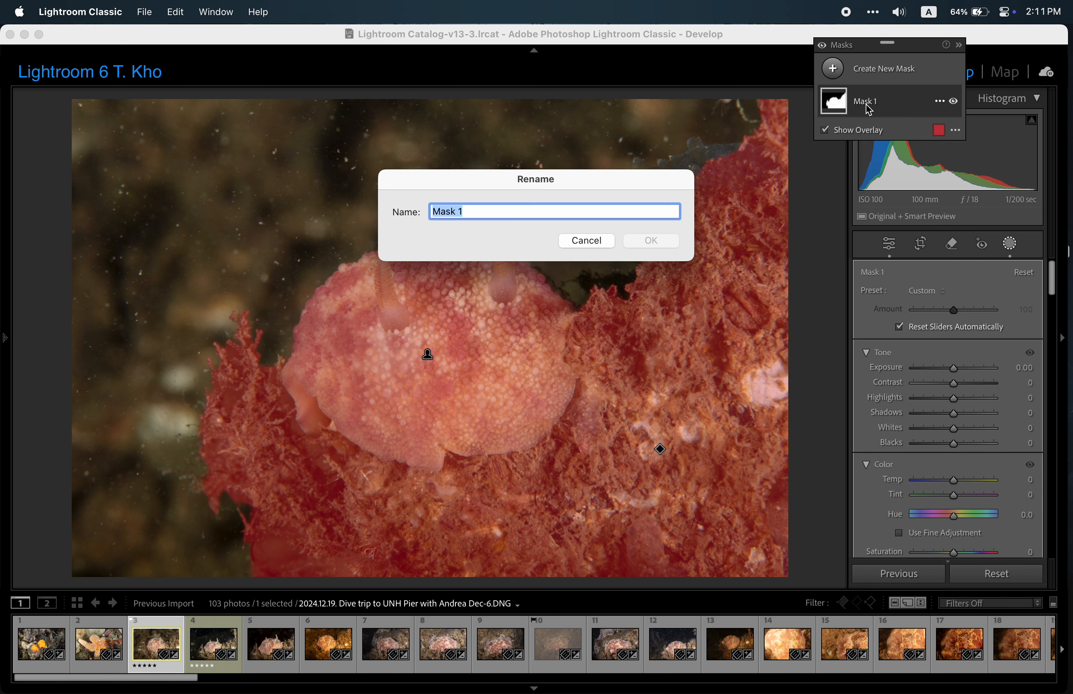
pyautogui.write('Nudibranch')
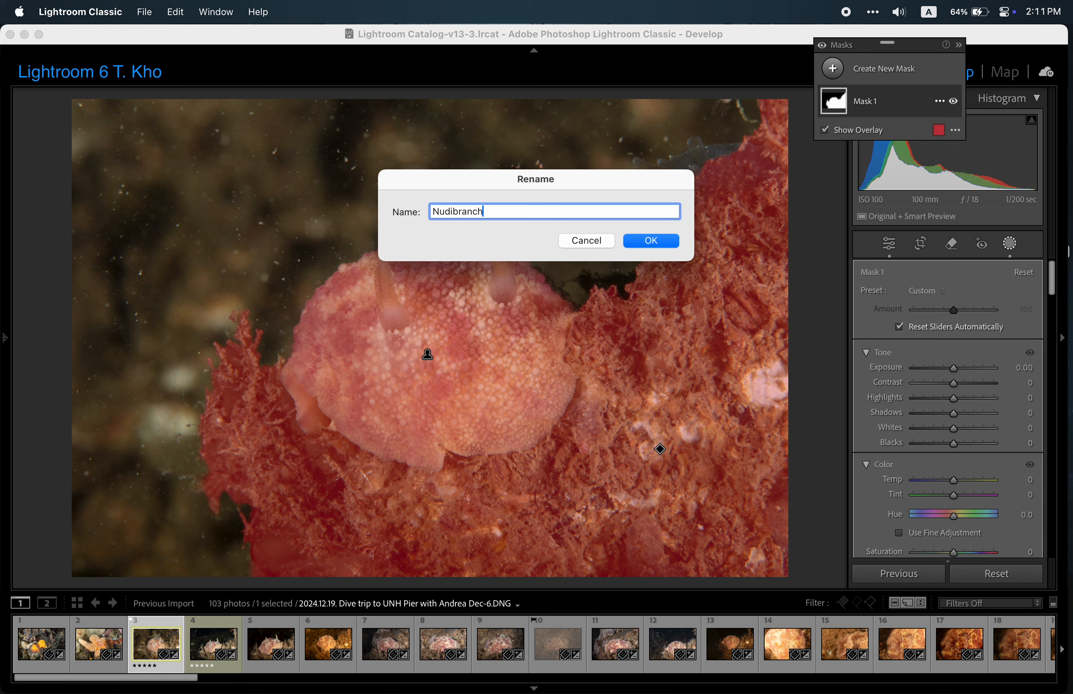
pyautogui.click(637, 248)
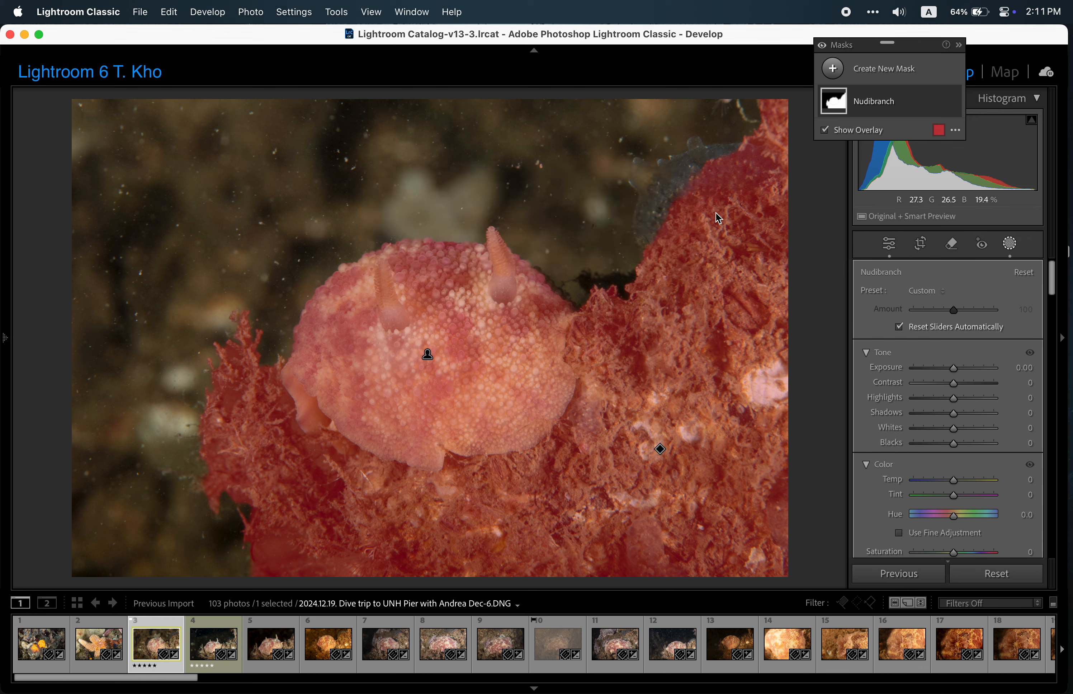
# Duplicate and invert the Nudibranch mask, and set the inverted mask's exposure to 0.06.
pyautogui.click(939, 102)
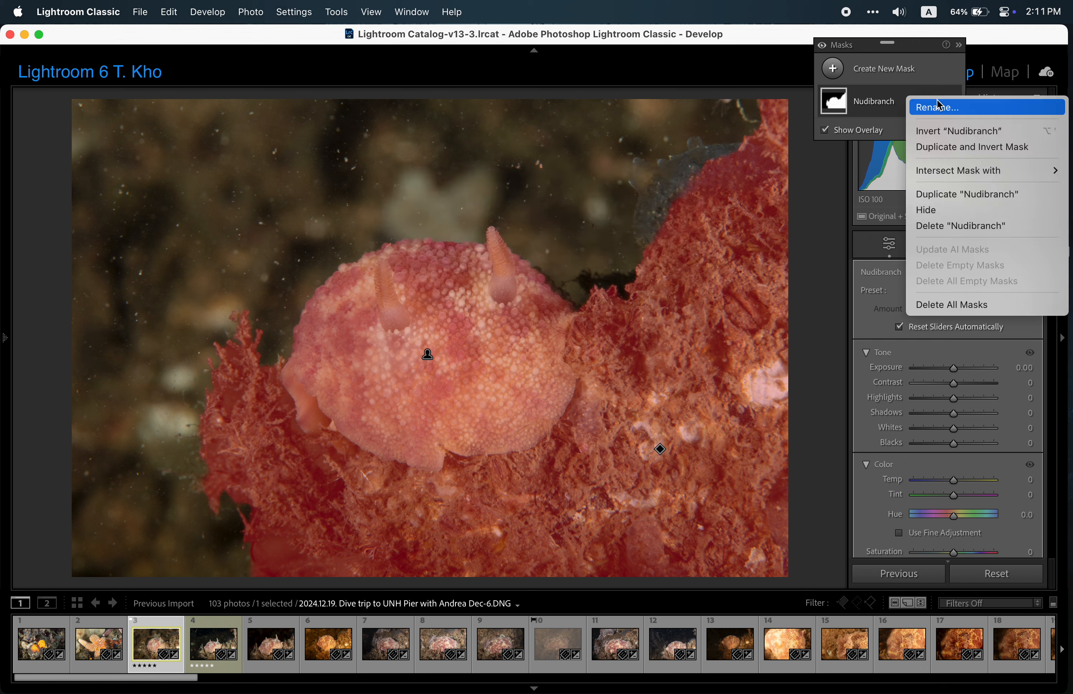
pyautogui.click(944, 148)
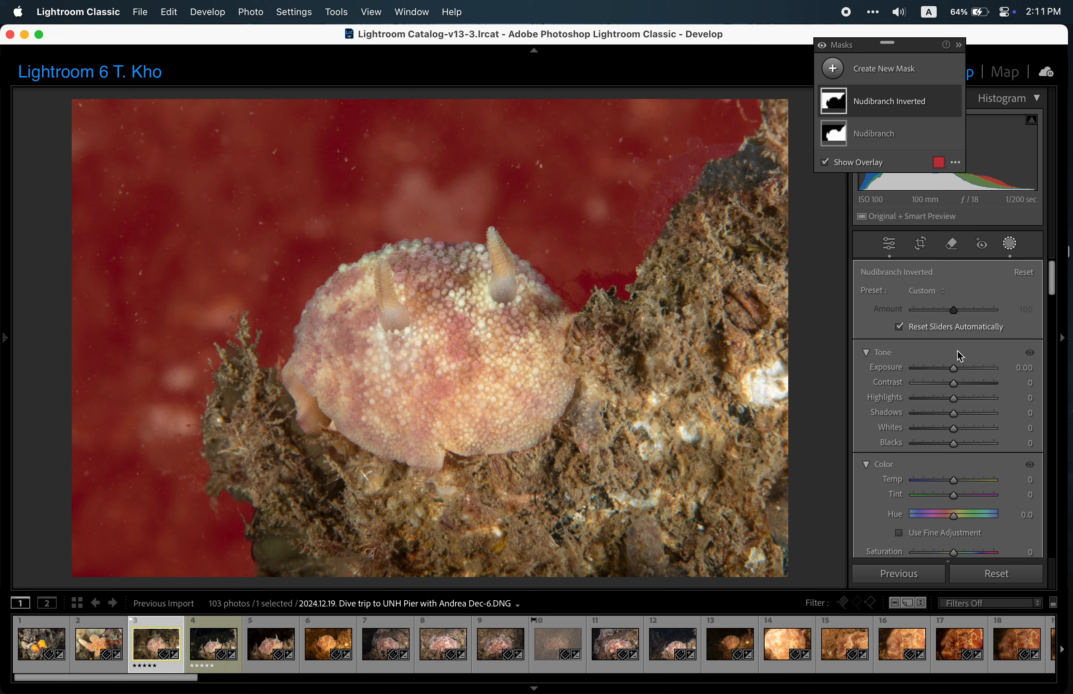
pyautogui.moveTo(955, 368); pyautogui.dragTo(953, 368)
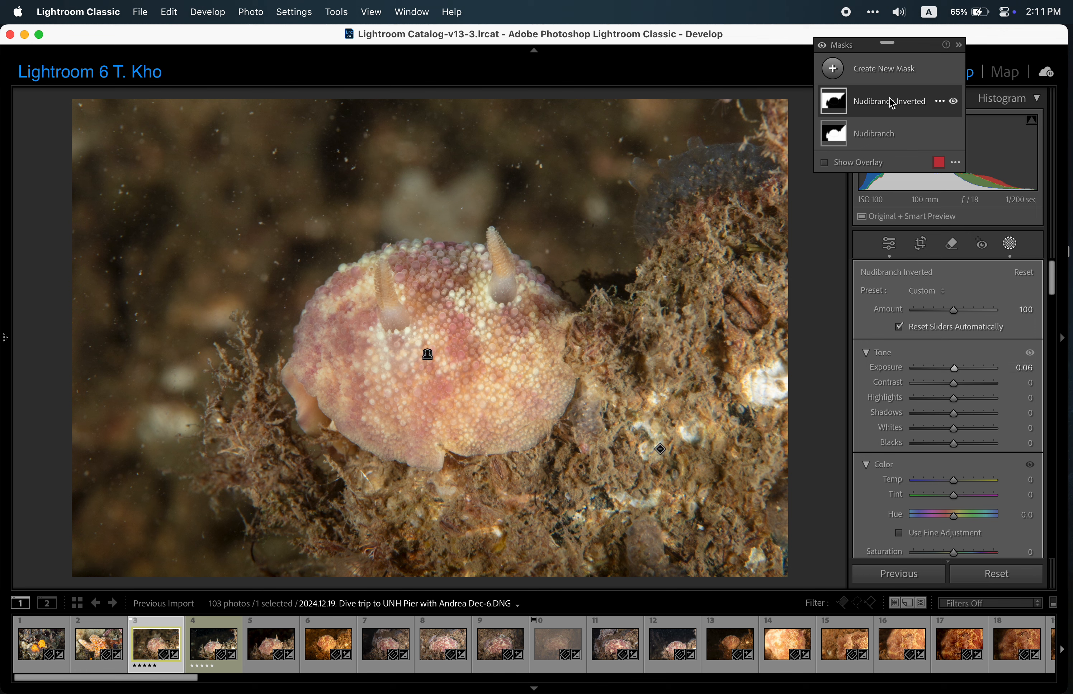
# Collapse the Basic, Tone Curve, Detail and Lens Blur adjustment sections.
pyautogui.scroll(-10, 926, 354)
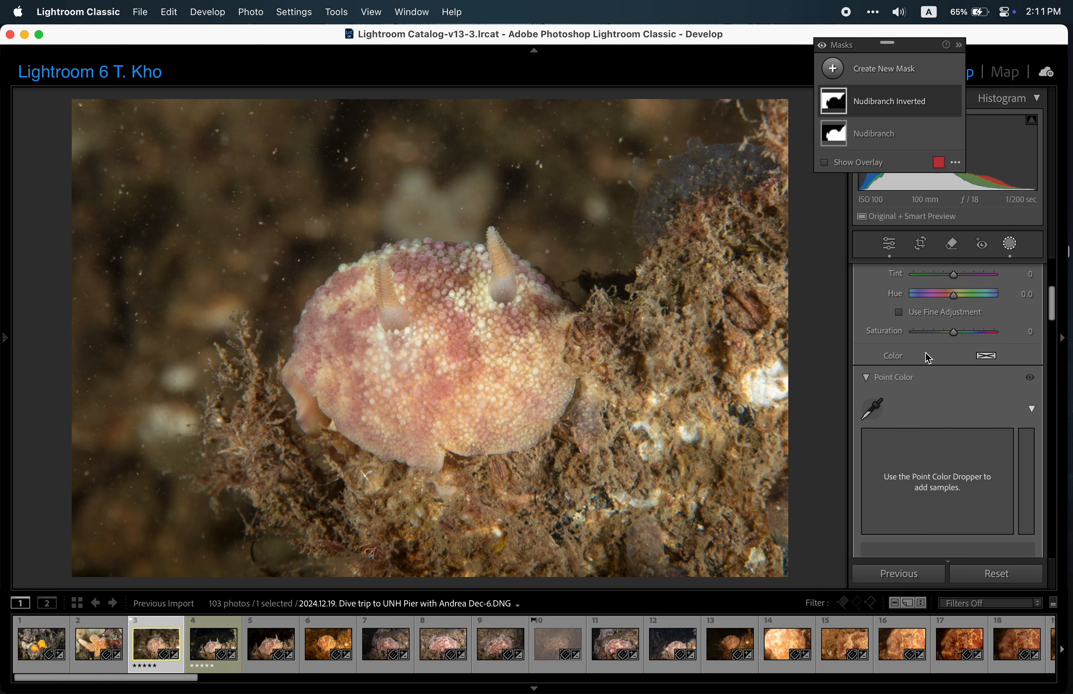
pyautogui.scroll(-10, 928, 358)
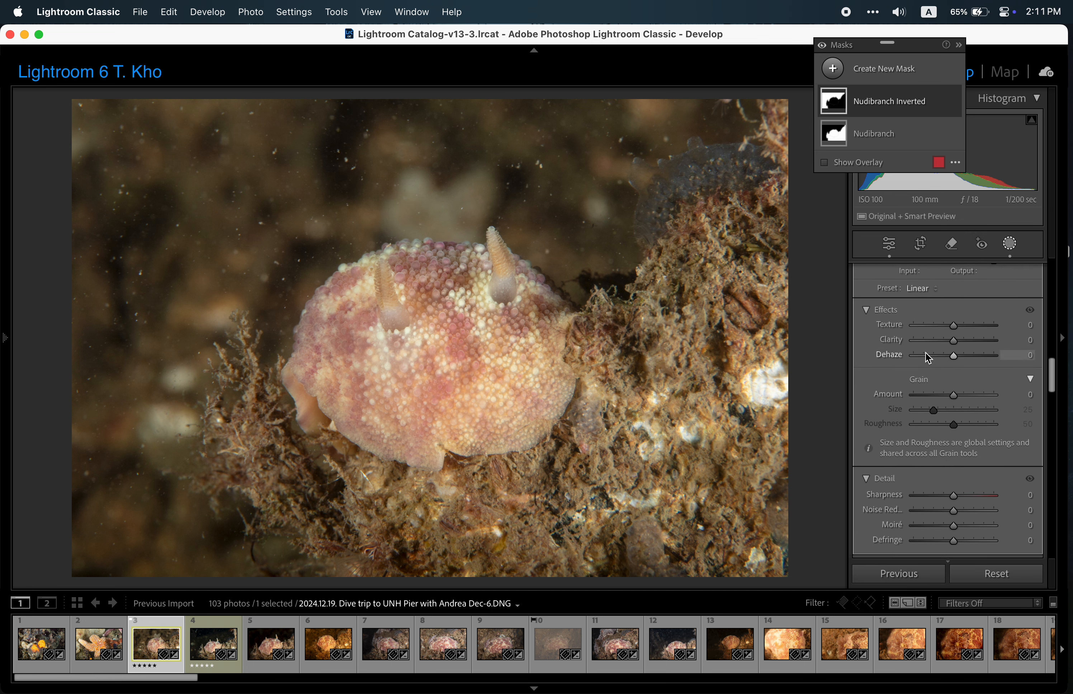
pyautogui.scroll(-6, 928, 359)
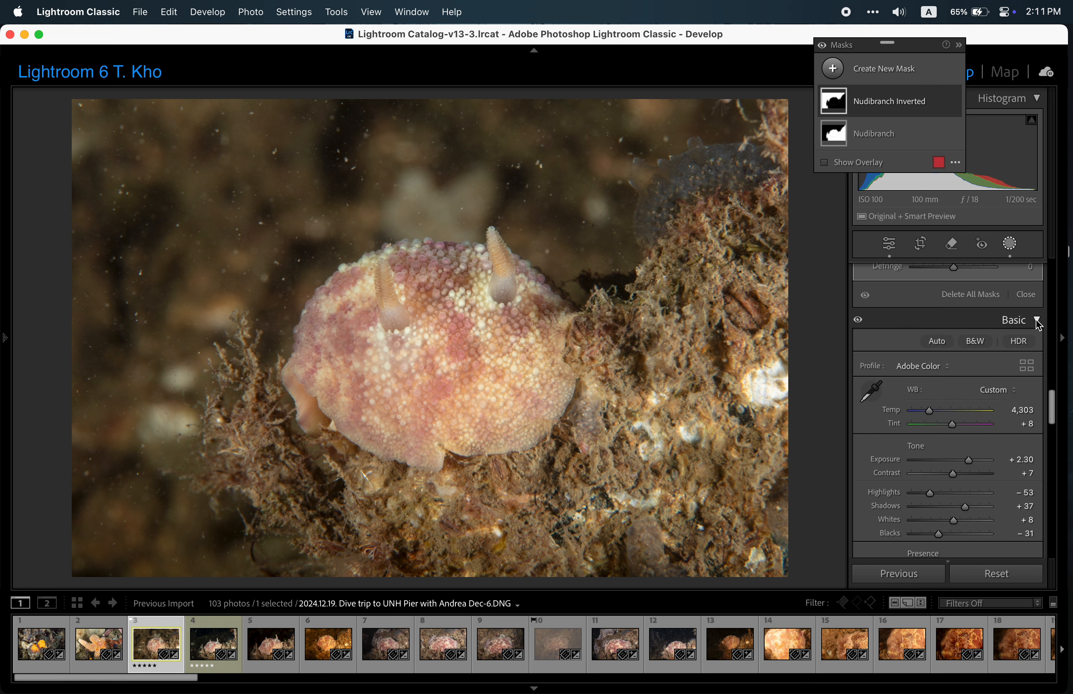
pyautogui.click(1036, 319)
pyautogui.click(1037, 342)
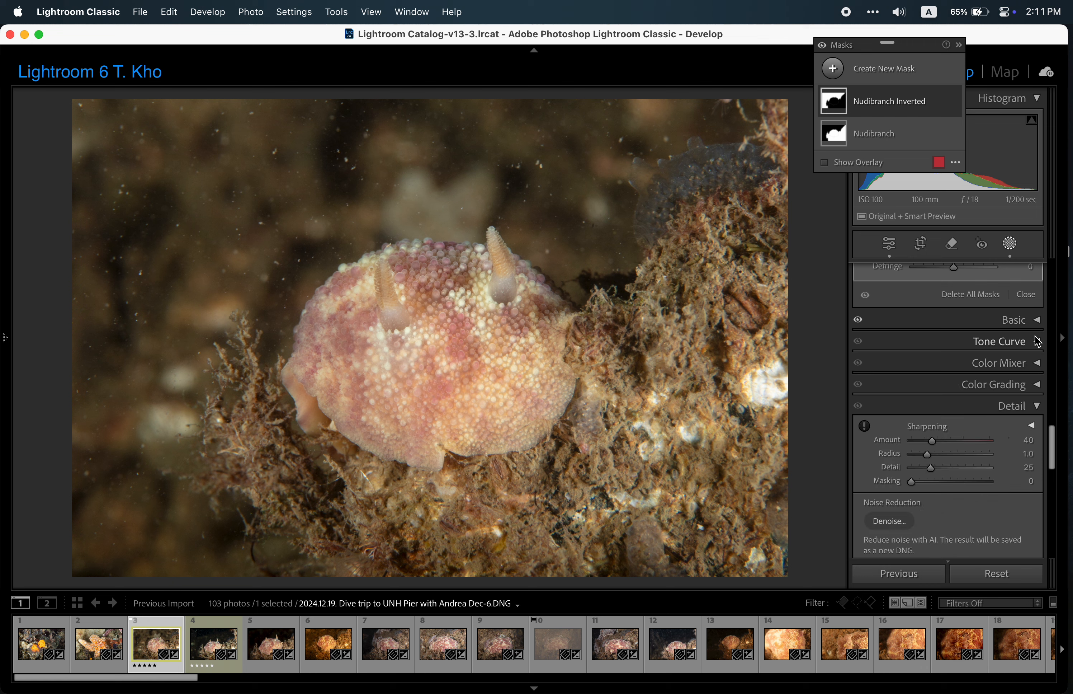
pyautogui.click(1039, 409)
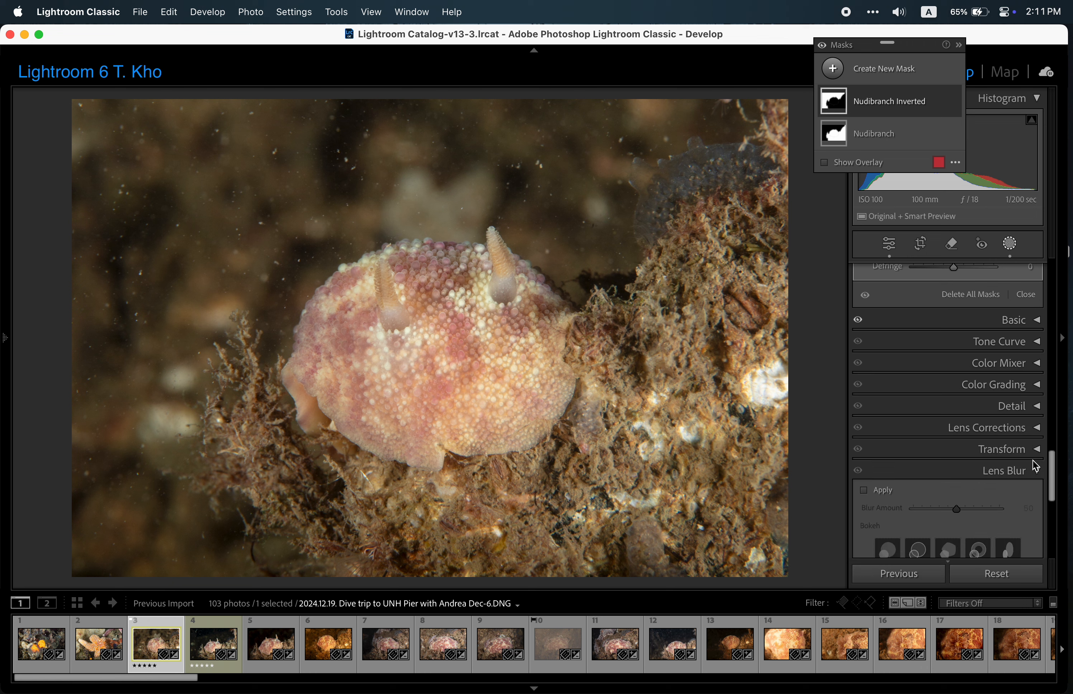
pyautogui.click(1037, 469)
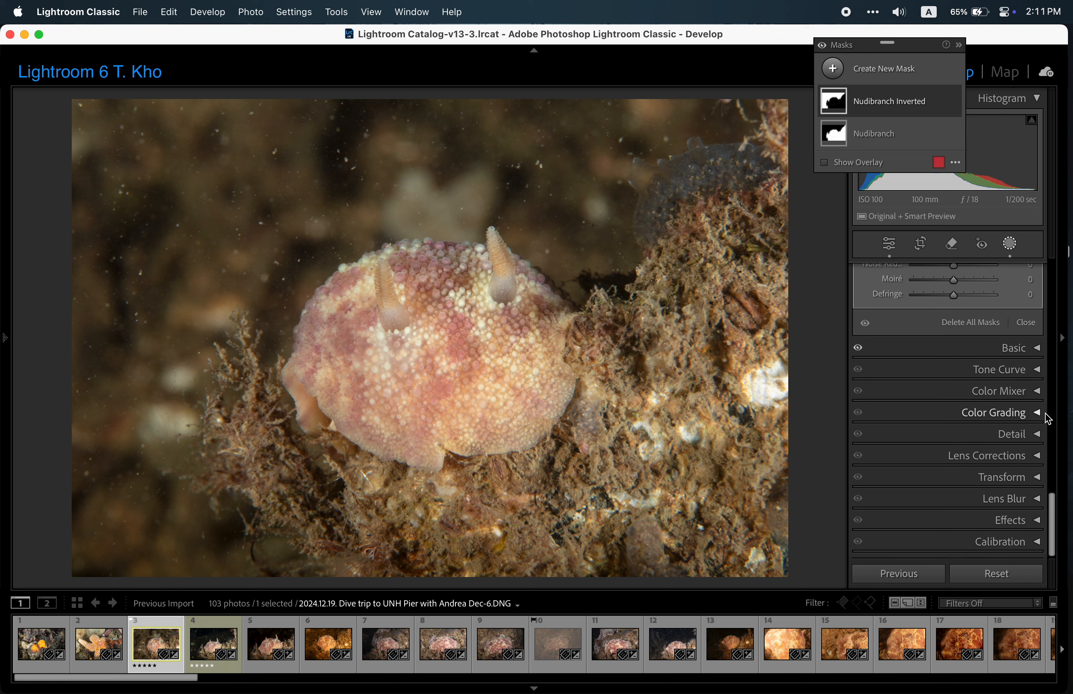
# Apply Lens Blur to the photo with a blur amount of 100.
pyautogui.click(1036, 499)
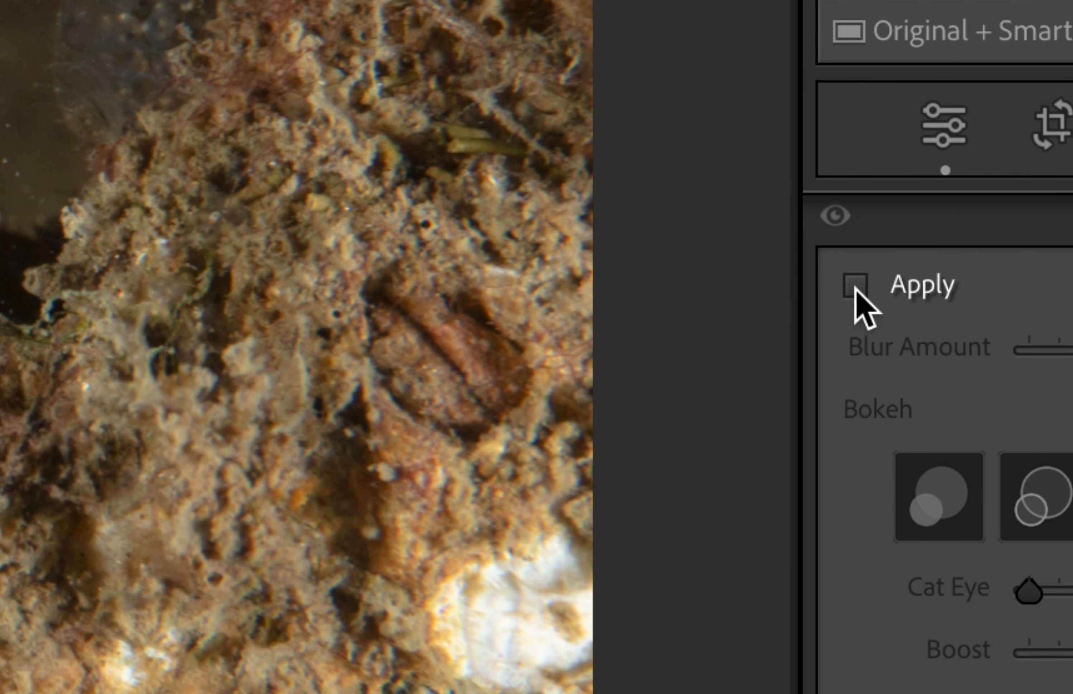
pyautogui.click(864, 289)
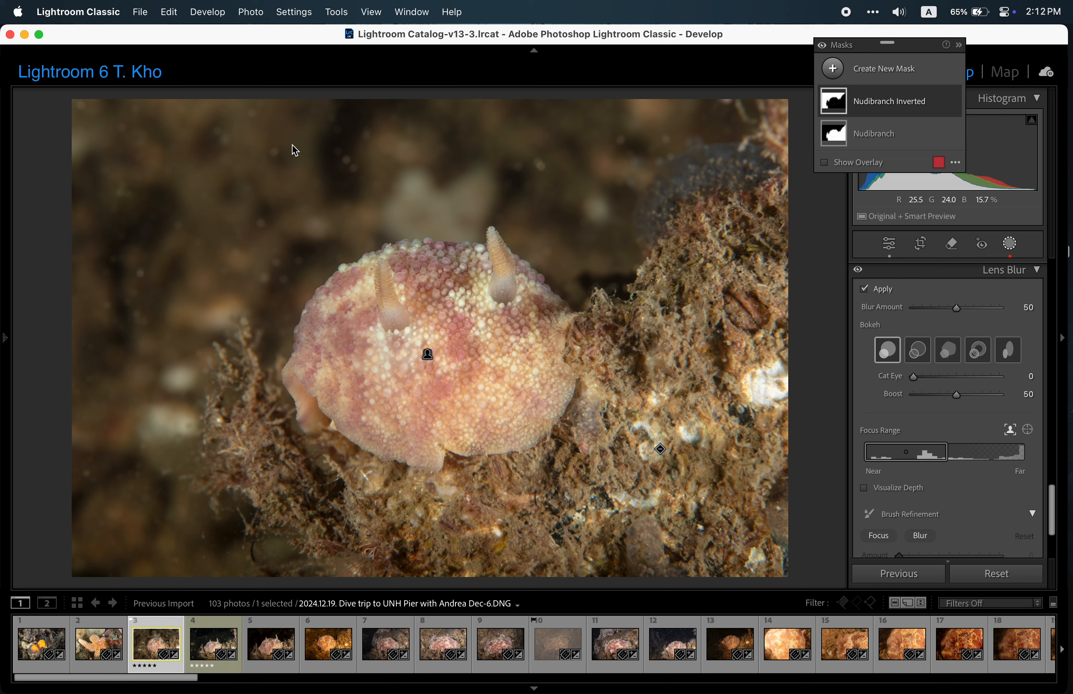
pyautogui.click(864, 290)
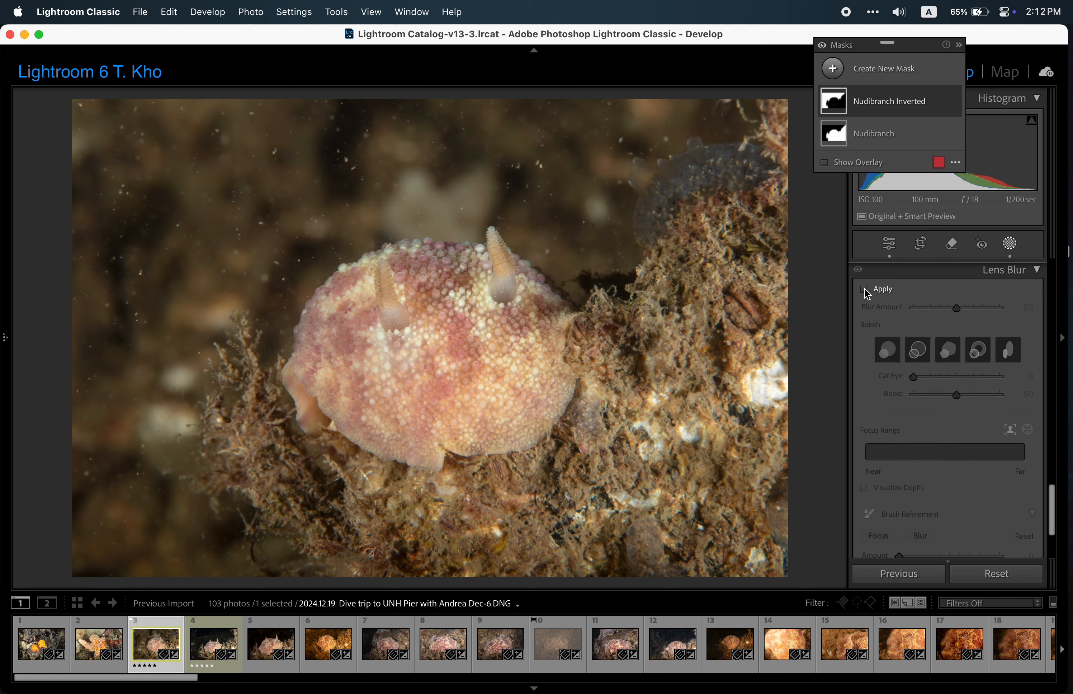
pyautogui.click(866, 291)
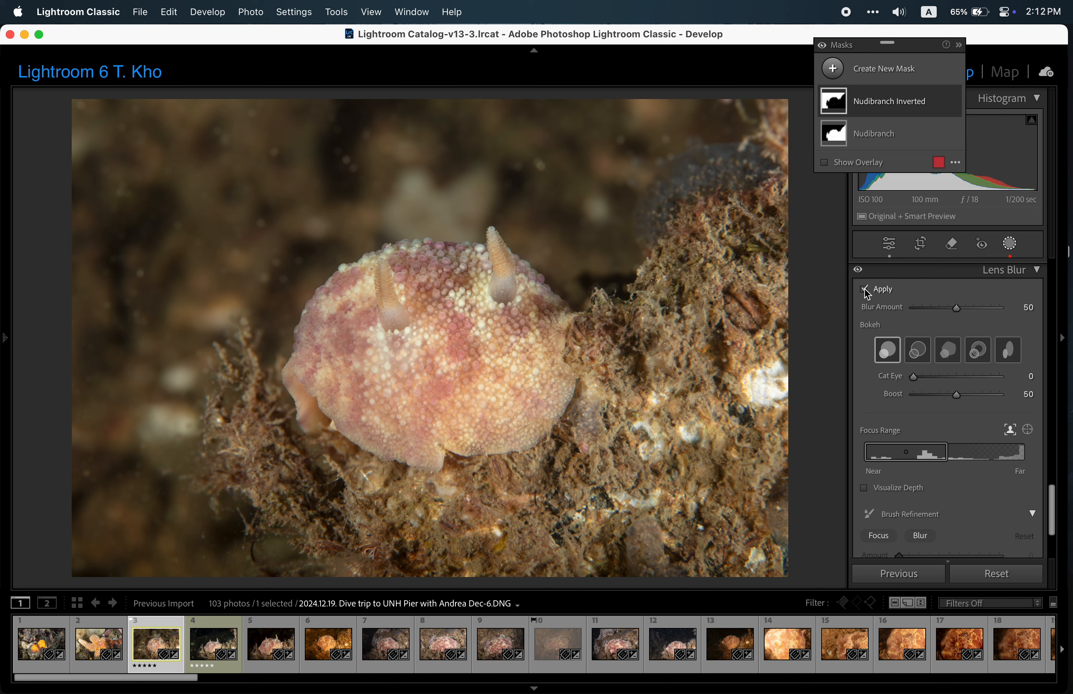
pyautogui.moveTo(956, 311); pyautogui.dragTo(990, 310)
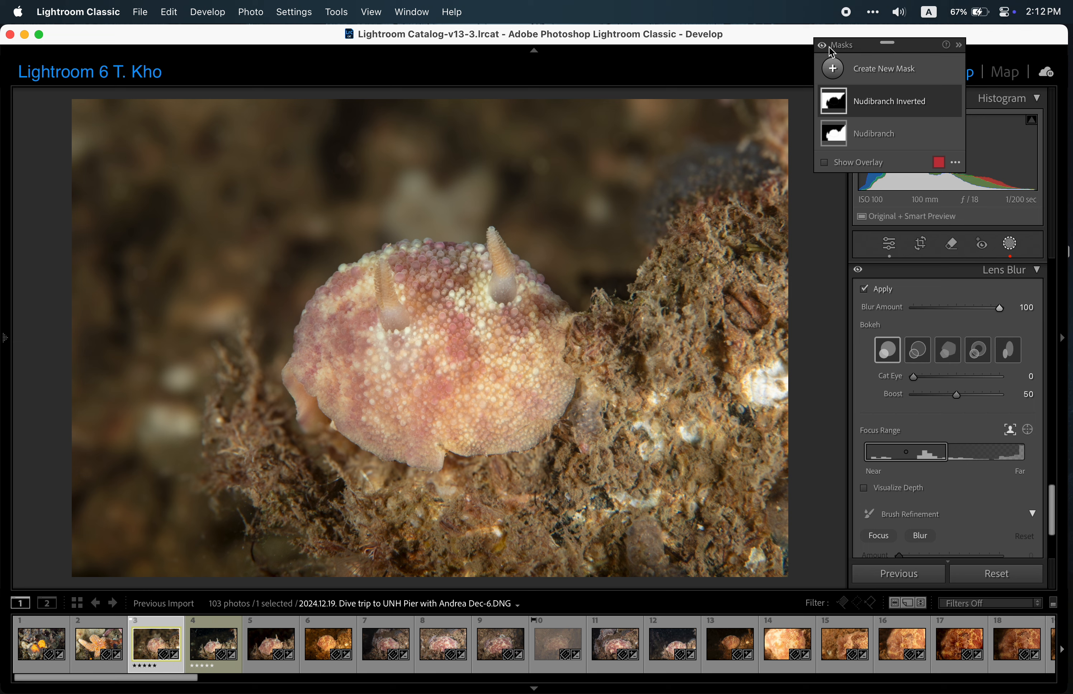
# Leave masking and set the photo's global Texture to +23, Clarity to +20, Dehaze to +18, Vibrance to +7 and Saturation to 0.
pyautogui.click(1010, 246)
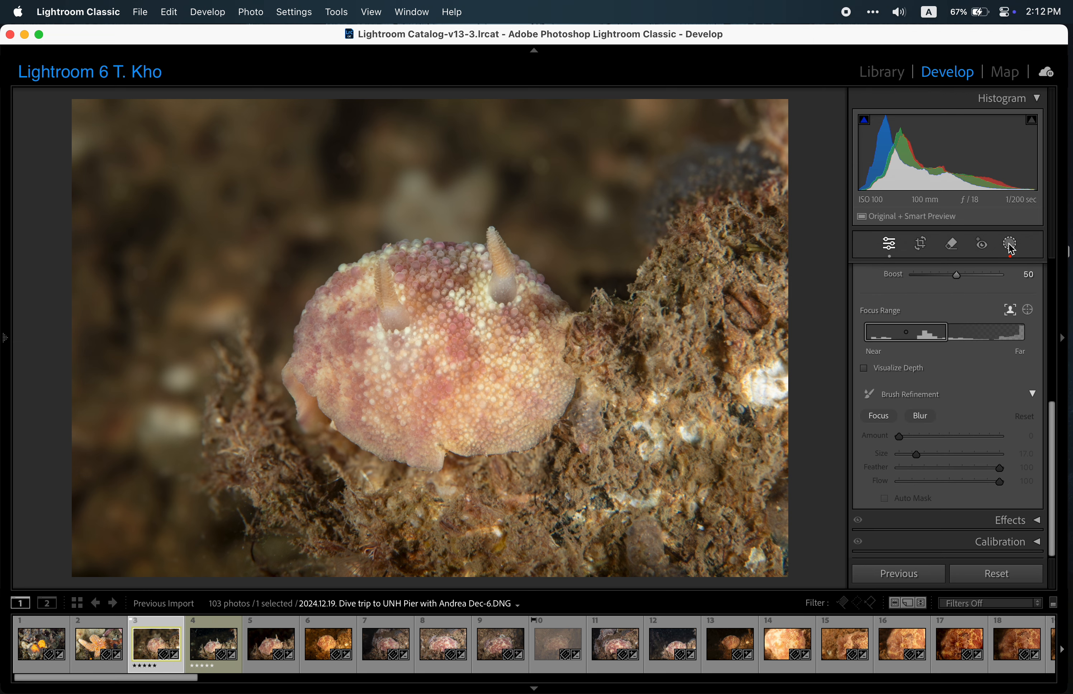
pyautogui.scroll(10, 996, 360)
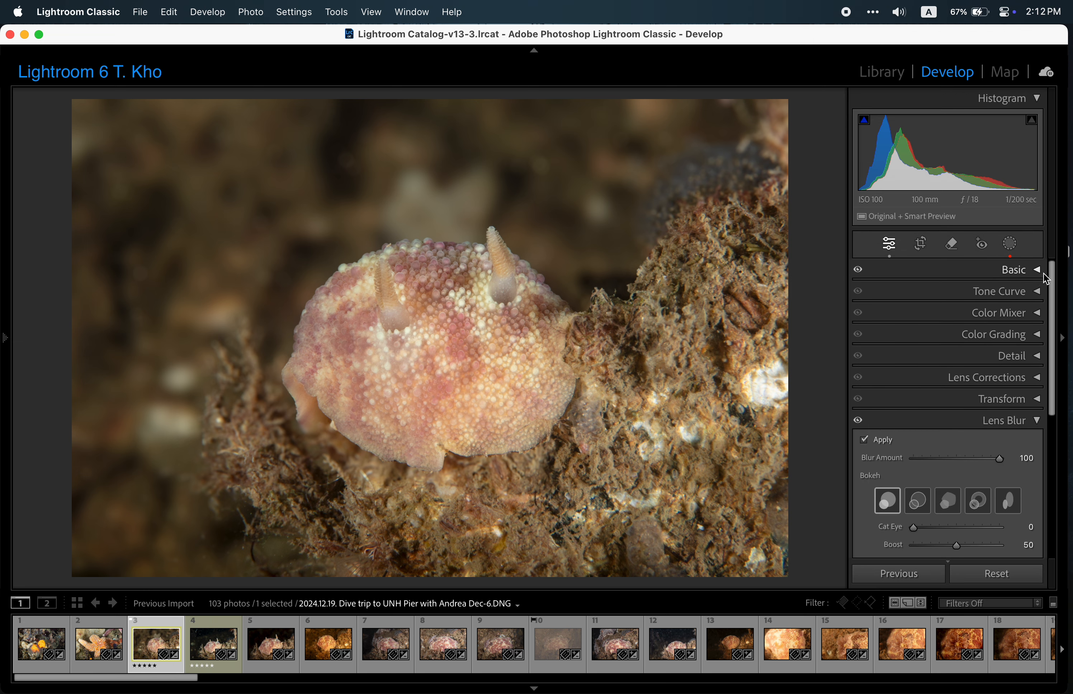
pyautogui.click(1044, 273)
pyautogui.scroll(-2, 992, 389)
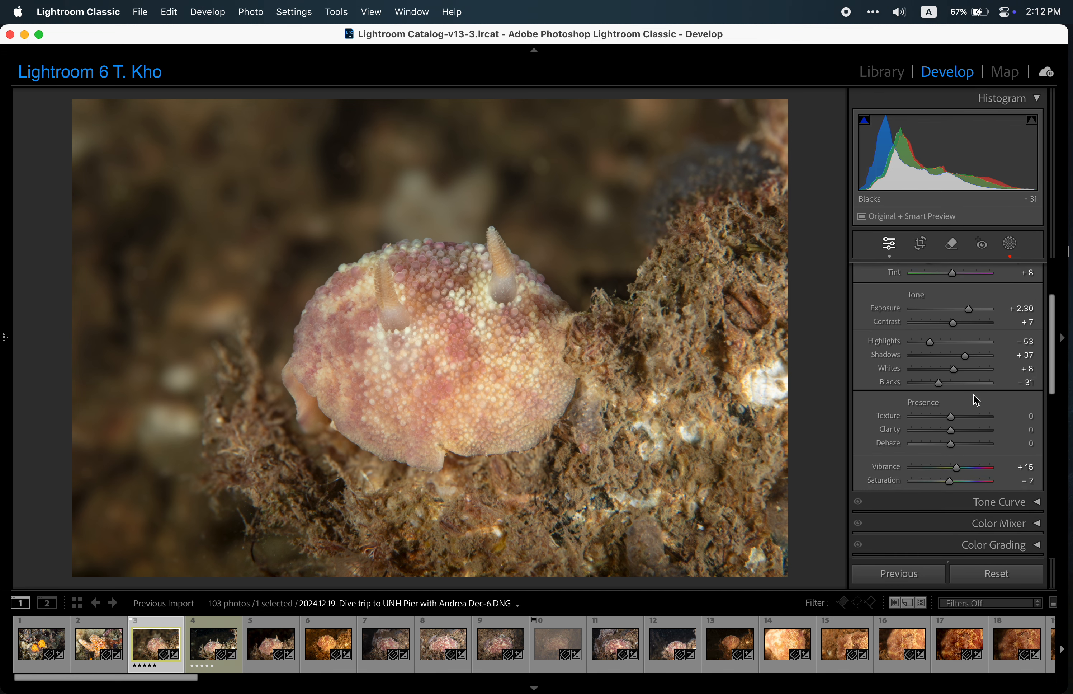
pyautogui.click(961, 415)
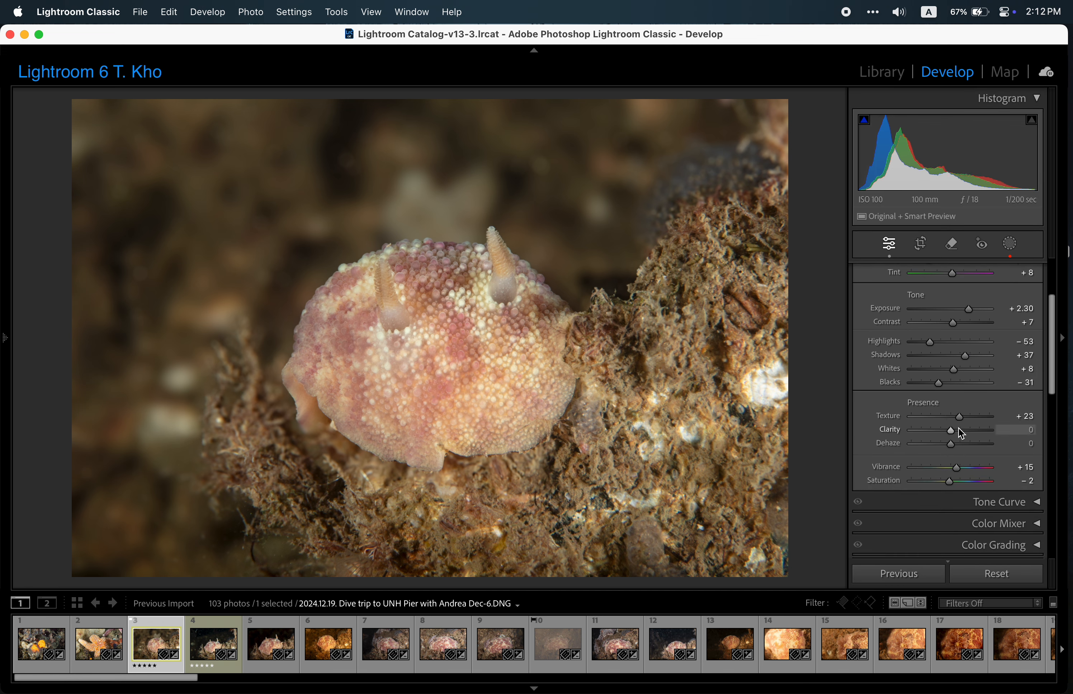
pyautogui.click(961, 432)
pyautogui.click(958, 443)
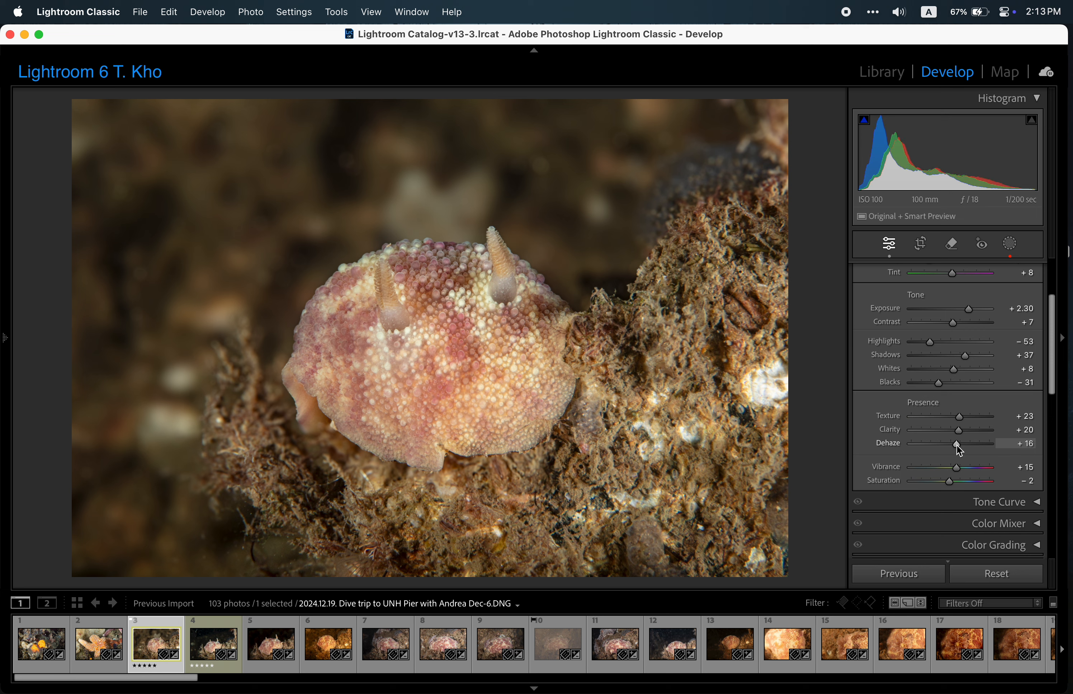
pyautogui.click(958, 444)
pyautogui.moveTo(955, 466); pyautogui.dragTo(952, 466)
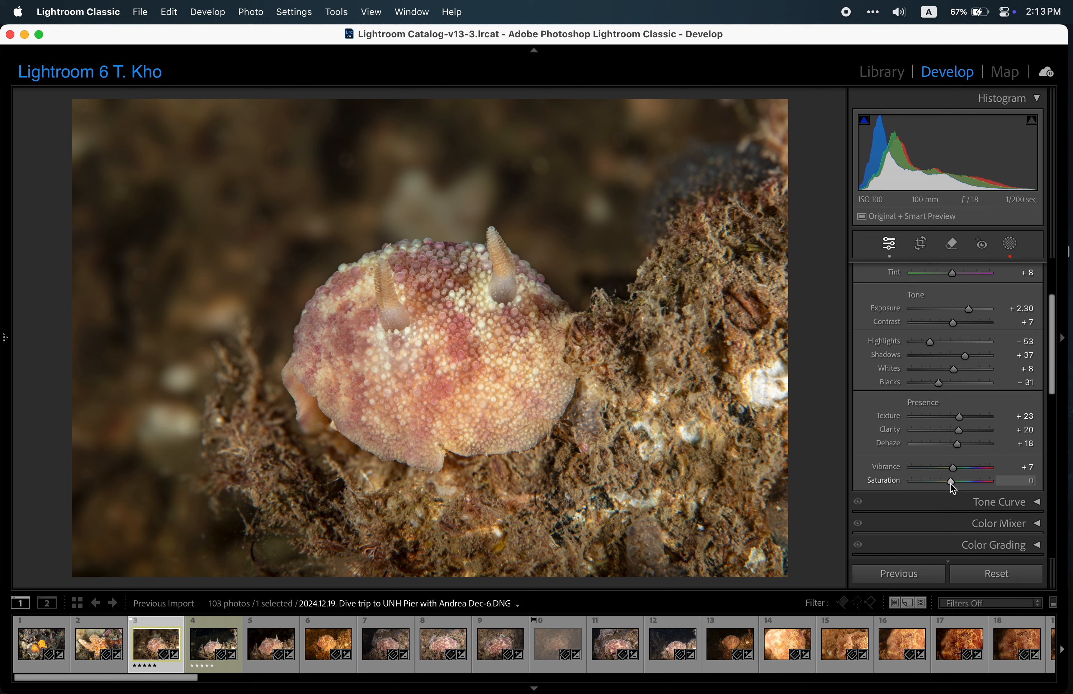
# Compare the edited photo with the original, and with Lens Blur switched off and back on.
pyautogui.press('\\')
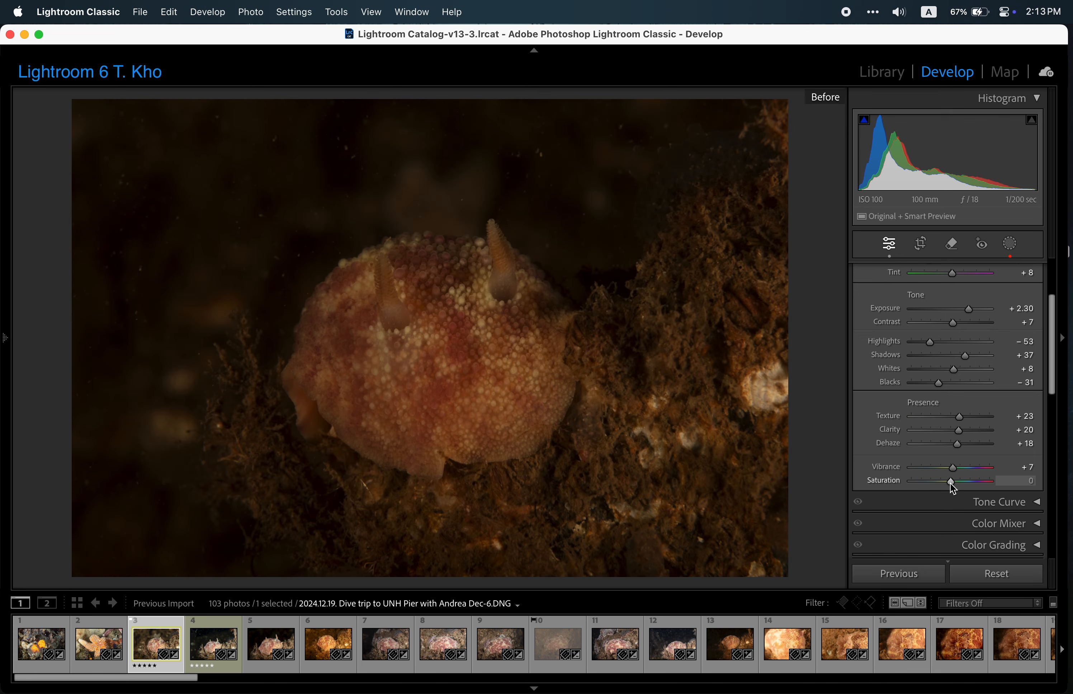
pyautogui.press('\\')
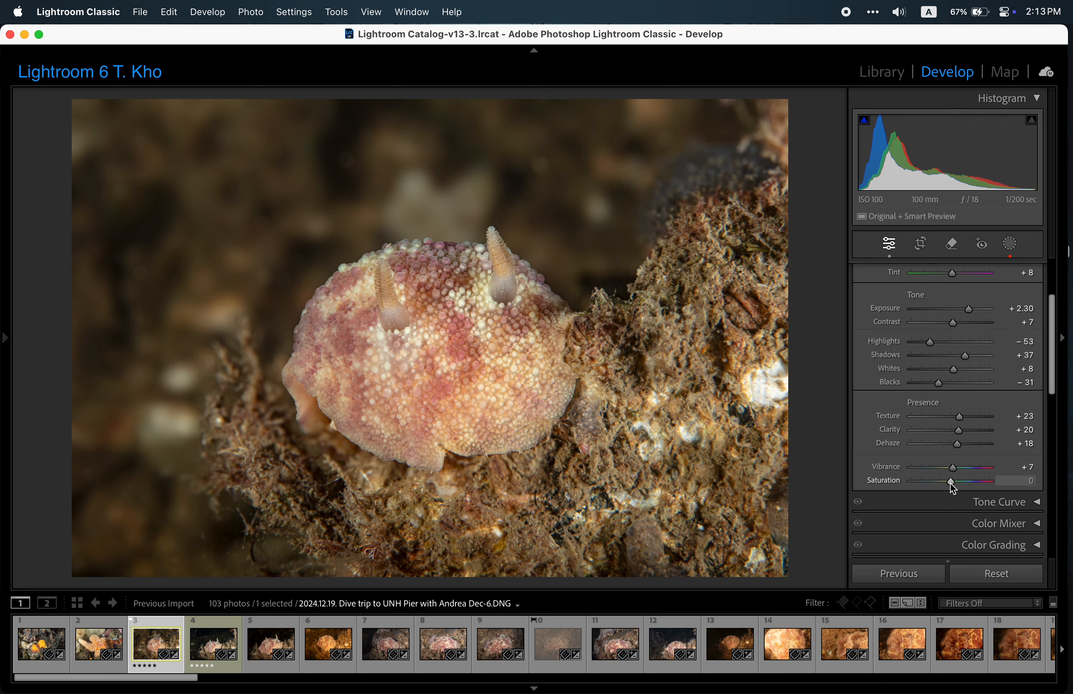
pyautogui.scroll(-15, 950, 482)
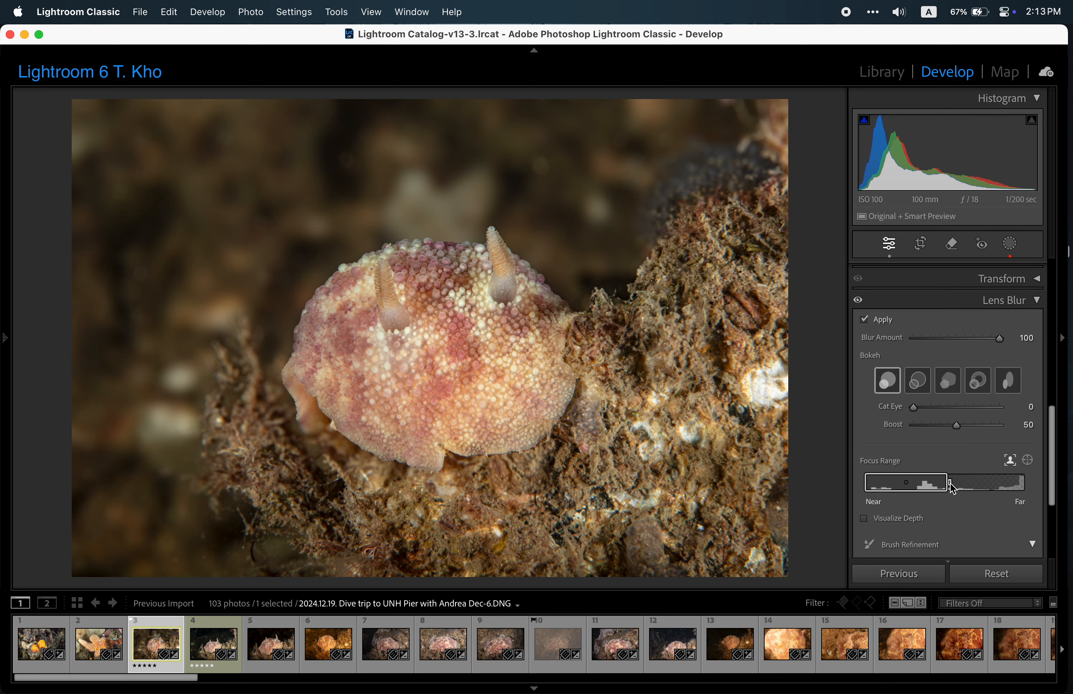
pyautogui.click(864, 320)
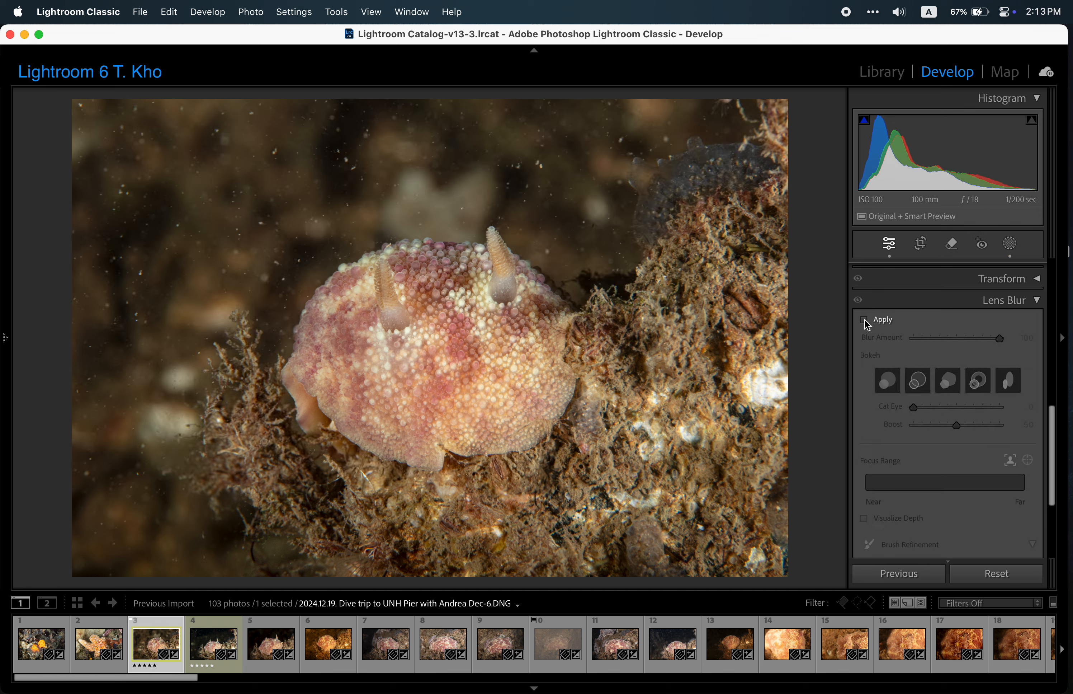
pyautogui.click(865, 320)
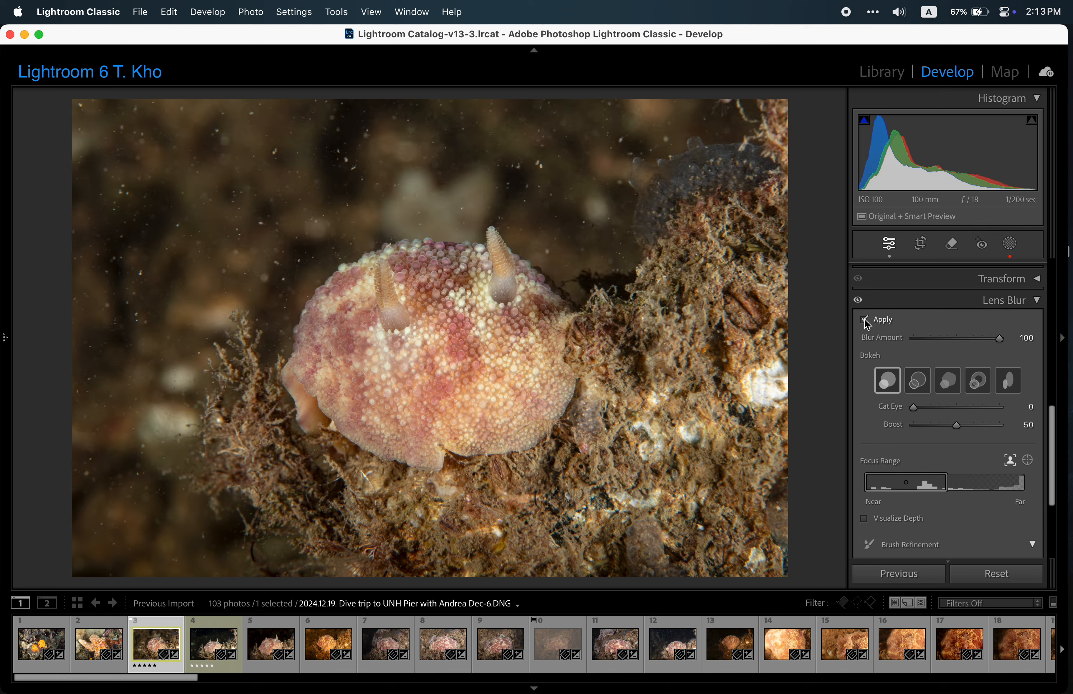